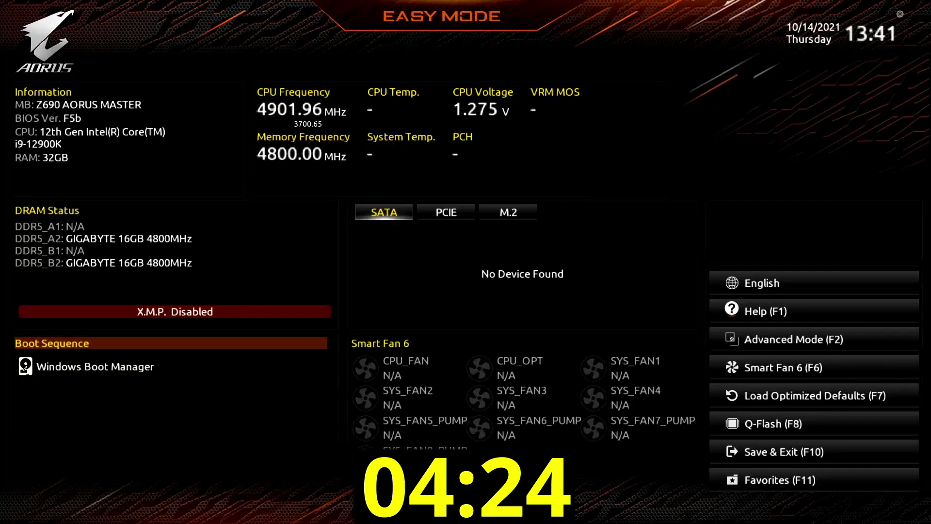
Step: Switch the BIOS from Easy Mode to Advanced Mode
{"action": "key", "text": "Right"}
{"action": "key", "text": "Right"}
{"action": "key", "text": "Up"}
{"action": "key", "text": "Up"}
{"action": "key", "text": "Up"}
{"action": "key", "text": "Up"}
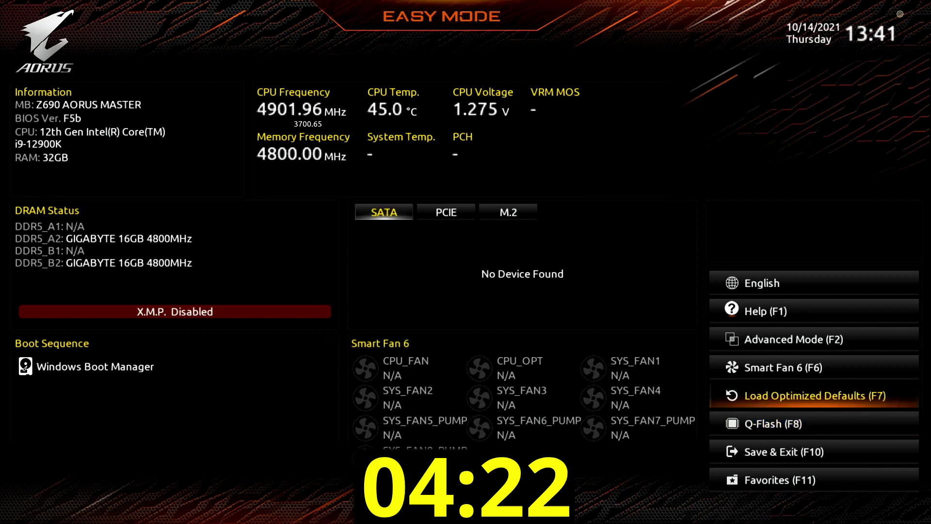
{"action": "key", "text": "Down"}
{"action": "key", "text": "Return"}
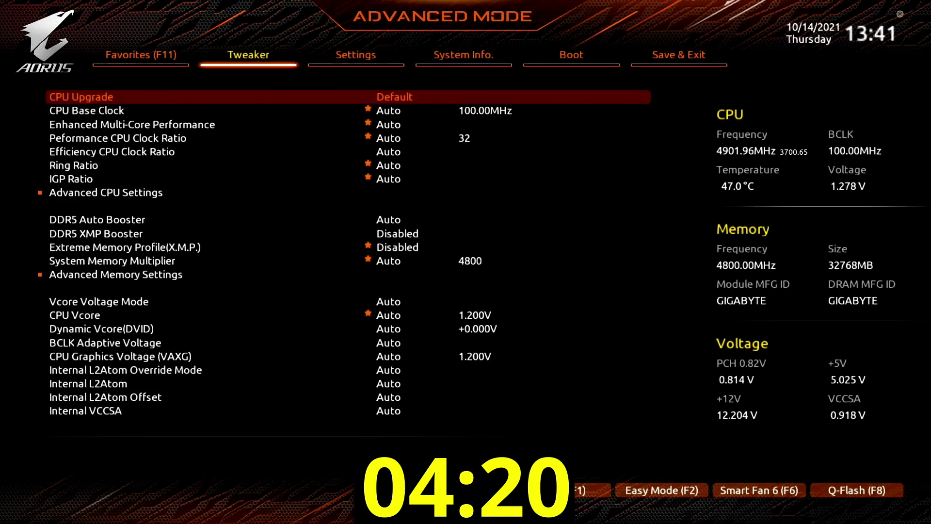
Step: Set Enhanced Multi-Core Performance to Disabled on the Tweaker page
{"action": "key", "text": "Down"}
{"action": "key", "text": "Down"}
{"action": "key", "text": "Return"}
{"action": "key", "text": "Down"}
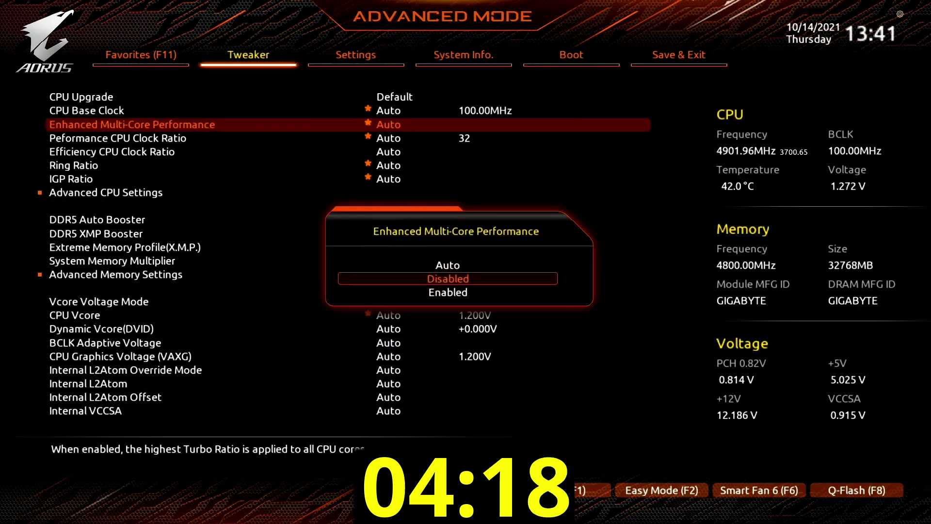
{"action": "key", "text": "Return"}
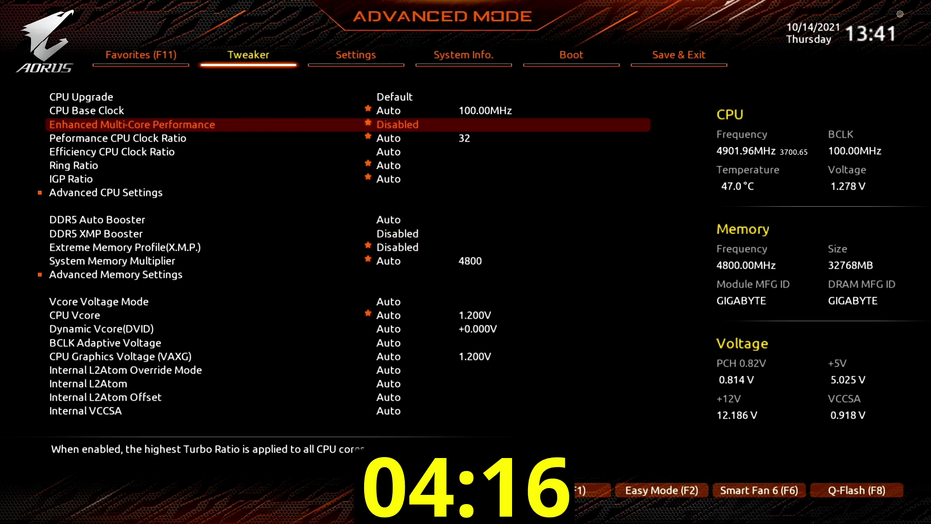
{"action": "key", "text": "Down"}
{"action": "key", "text": "Down"}
{"action": "key", "text": "Down"}
{"action": "key", "text": "Down"}
{"action": "key", "text": "Down"}
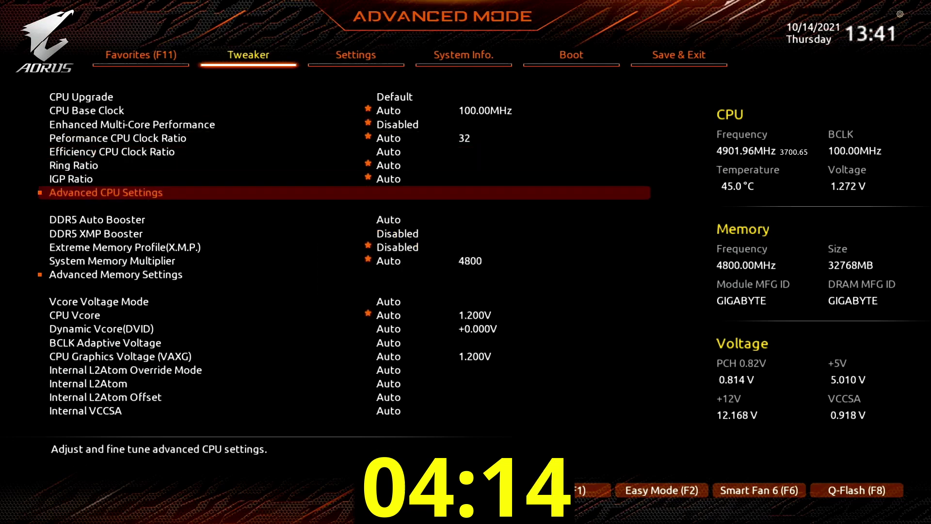
Step: Open Advanced CPU Settings and change Active Turbo Ratios from Auto to Manual
{"action": "key", "text": "Return"}
{"action": "key", "text": "Down"}
{"action": "key", "text": "Down"}
{"action": "key", "text": "Down"}
{"action": "key", "text": "Down"}
{"action": "key", "text": "Down"}
{"action": "key", "text": "Down"}
{"action": "key", "text": "Down"}
{"action": "key", "text": "Down"}
{"action": "key", "text": "Down"}
{"action": "key", "text": "Down"}
{"action": "key", "text": "Down"}
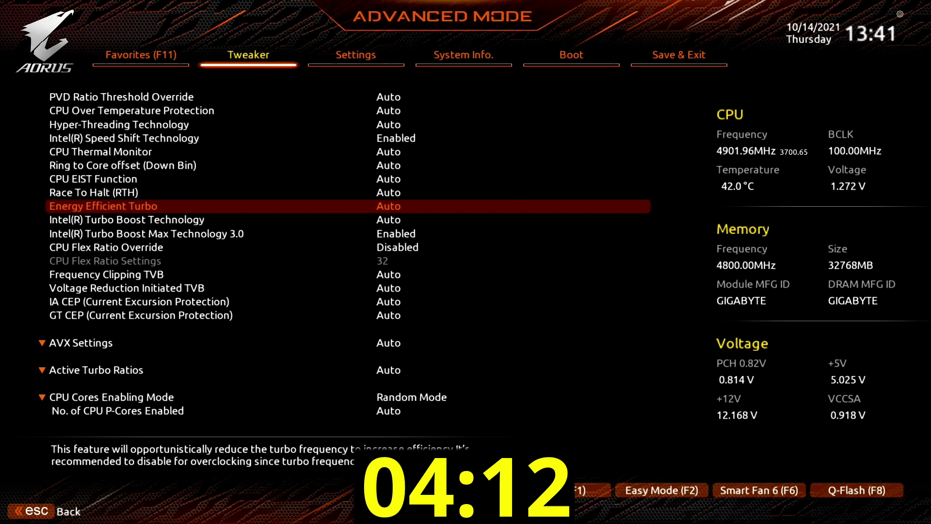
{"action": "key", "text": "Down"}
{"action": "key", "text": "Down"}
{"action": "key", "text": "Down"}
{"action": "key", "text": "Down"}
{"action": "key", "text": "Down"}
{"action": "key", "text": "Down"}
{"action": "key", "text": "Down"}
{"action": "key", "text": "Up"}
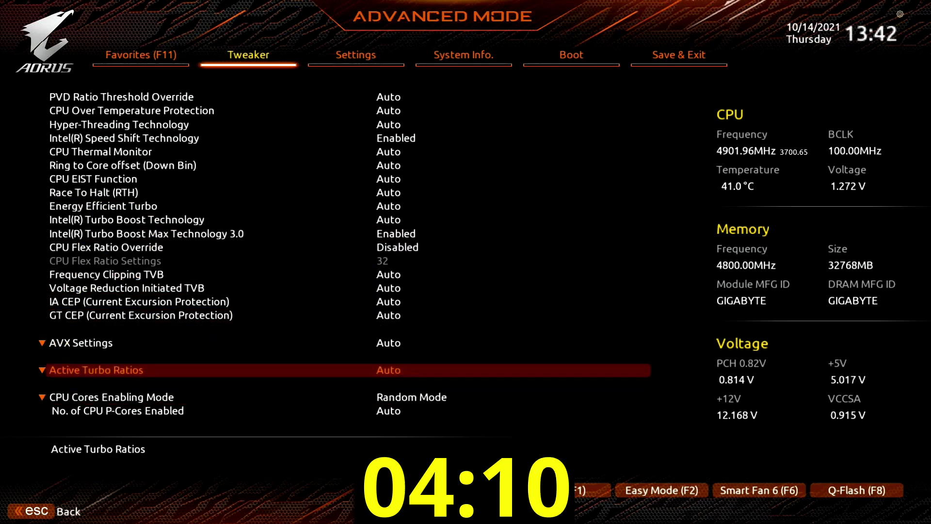
{"action": "key", "text": "Return"}
{"action": "key", "text": "Down"}
{"action": "key", "text": "Return"}
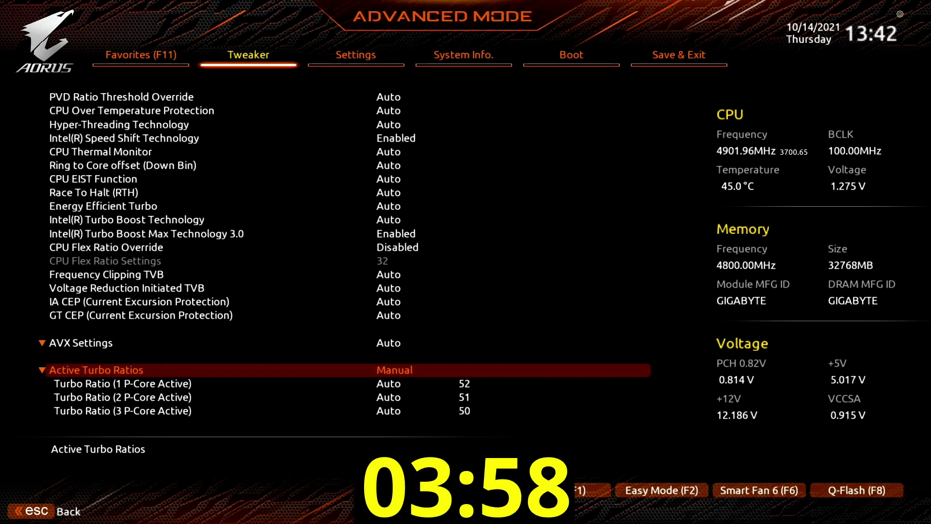
Step: Enter P-core turbo ratios 55, 55, 54, 53, 52, 52, 52, 52 for cores 1–8
{"action": "key", "text": "Down"}
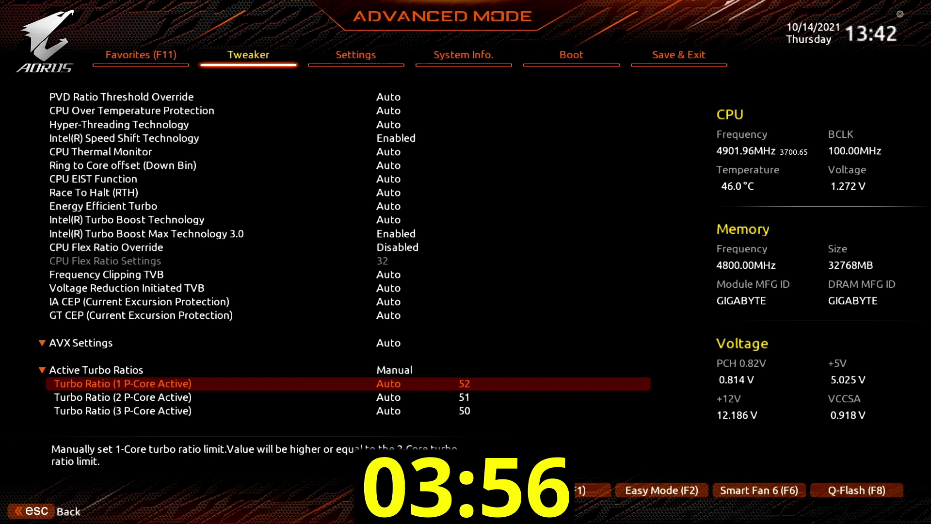
{"action": "type", "text": "55"}
{"action": "key", "text": "Down"}
{"action": "type", "text": "55"}
{"action": "key", "text": "Down"}
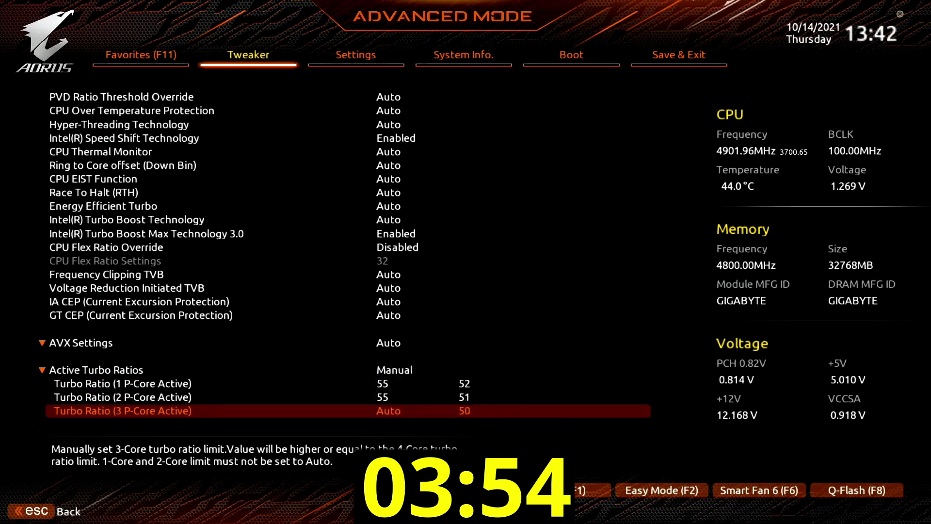
{"action": "type", "text": "54"}
{"action": "key", "text": "Down"}
{"action": "type", "text": "53"}
{"action": "key", "text": "Down"}
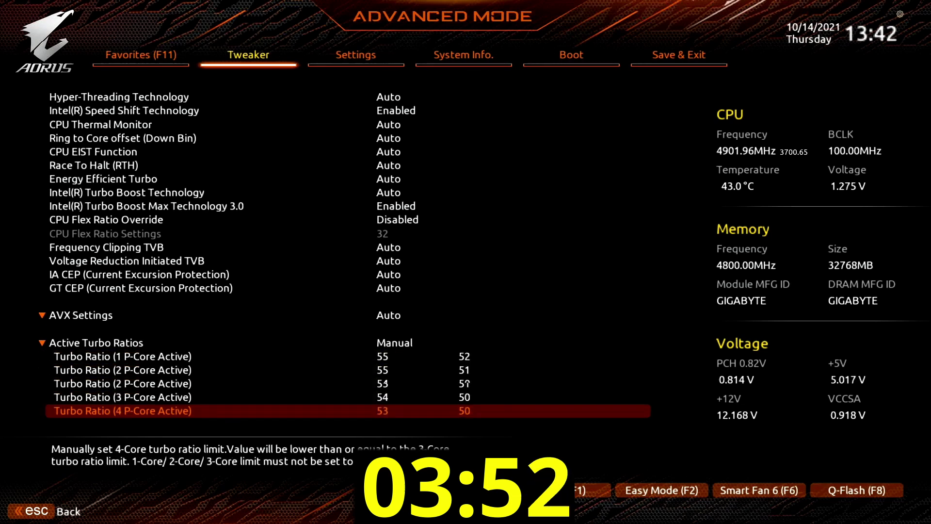
{"action": "type", "text": "52"}
{"action": "key", "text": "Down"}
{"action": "type", "text": "52"}
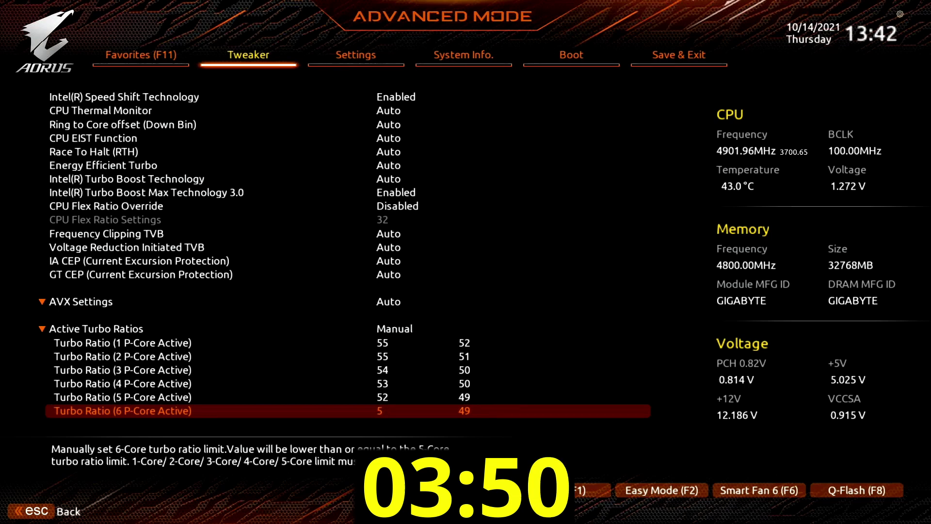
{"action": "key", "text": "Down"}
{"action": "type", "text": "52"}
{"action": "key", "text": "Down"}
{"action": "type", "text": "52"}
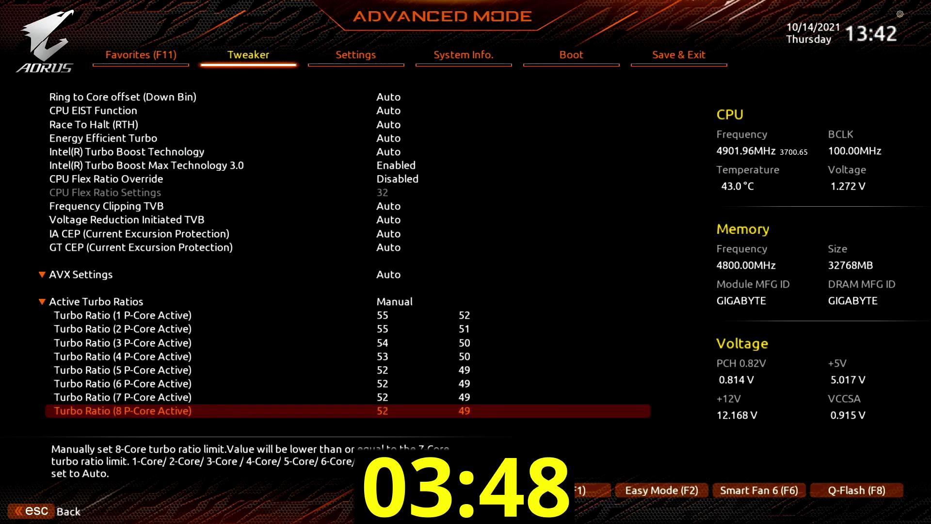
Step: Set all eight E-core turbo ratios to 40
{"action": "key", "text": "Down"}
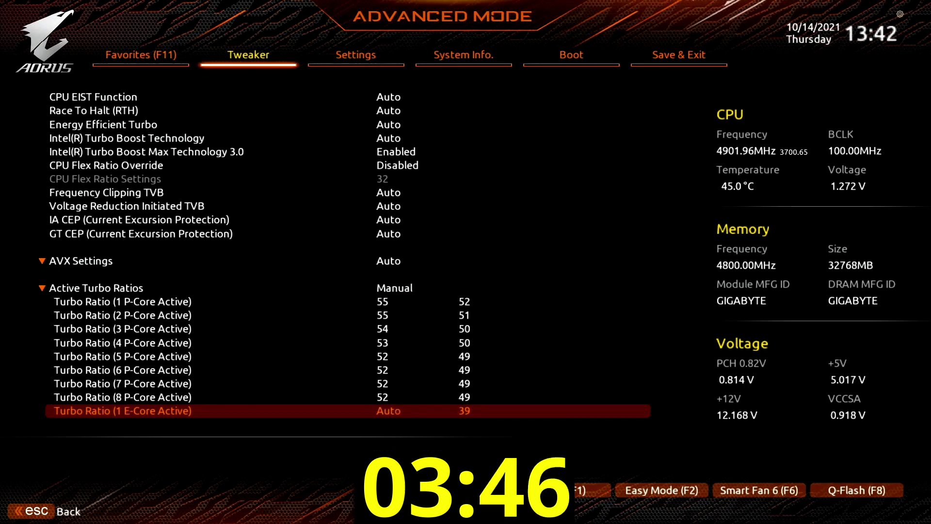
{"action": "type", "text": "40"}
{"action": "key", "text": "Down"}
{"action": "type", "text": "40"}
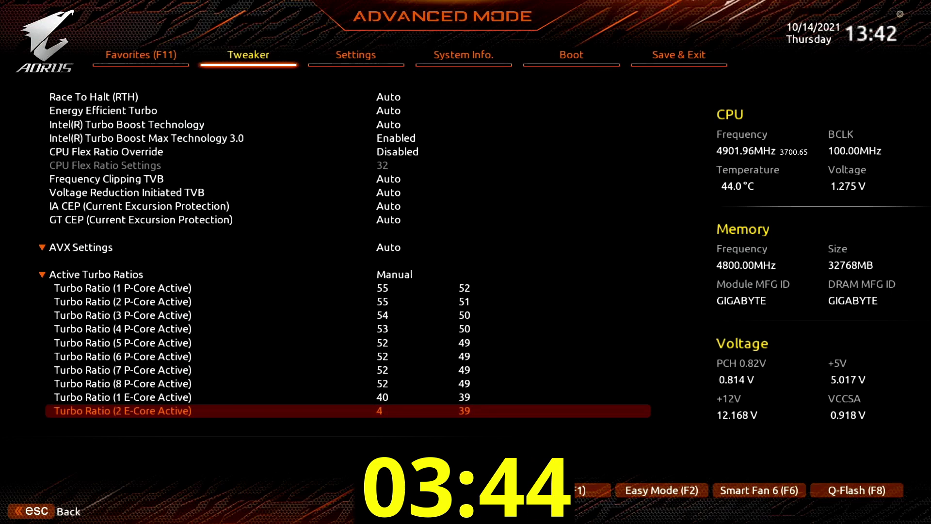
{"action": "key", "text": "Down"}
{"action": "type", "text": "40"}
{"action": "key", "text": "Down"}
{"action": "type", "text": "40"}
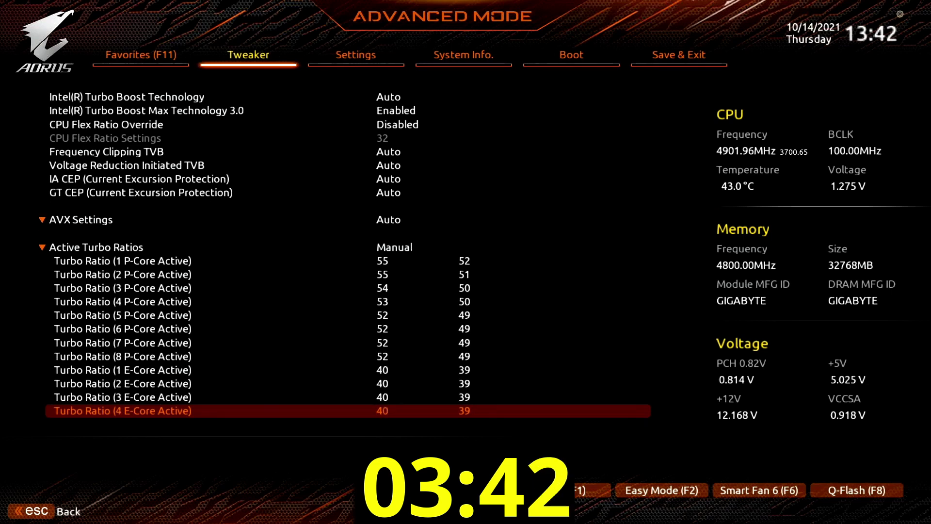
{"action": "key", "text": "Down"}
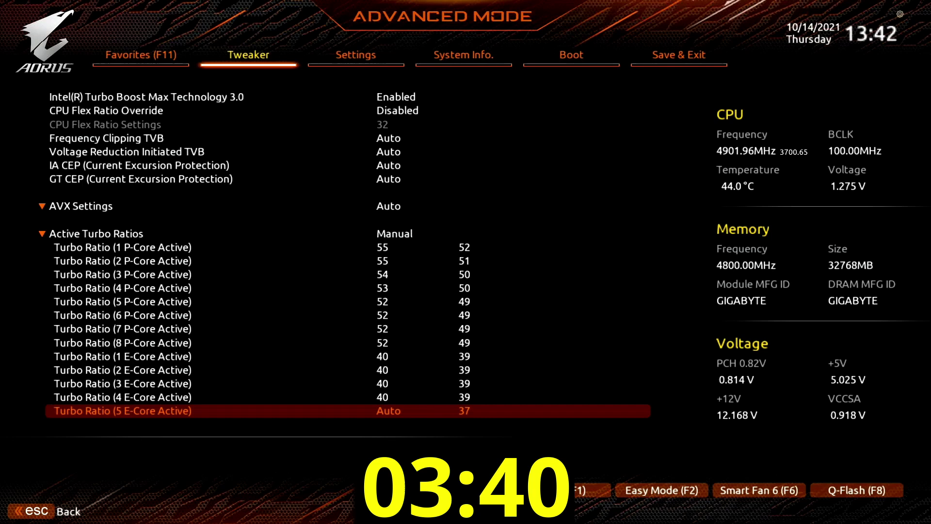
{"action": "type", "text": "40"}
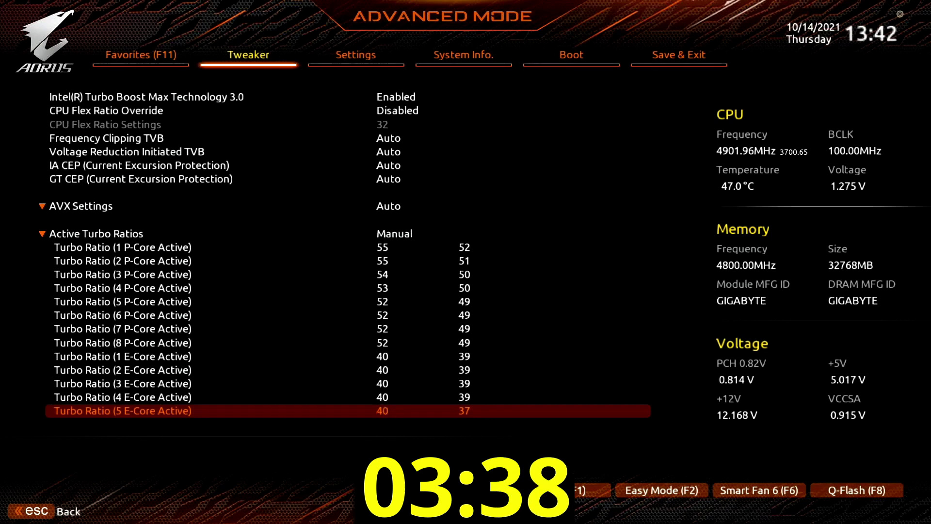
{"action": "key", "text": "Down"}
{"action": "type", "text": "40"}
{"action": "key", "text": "Down"}
{"action": "type", "text": "4"}
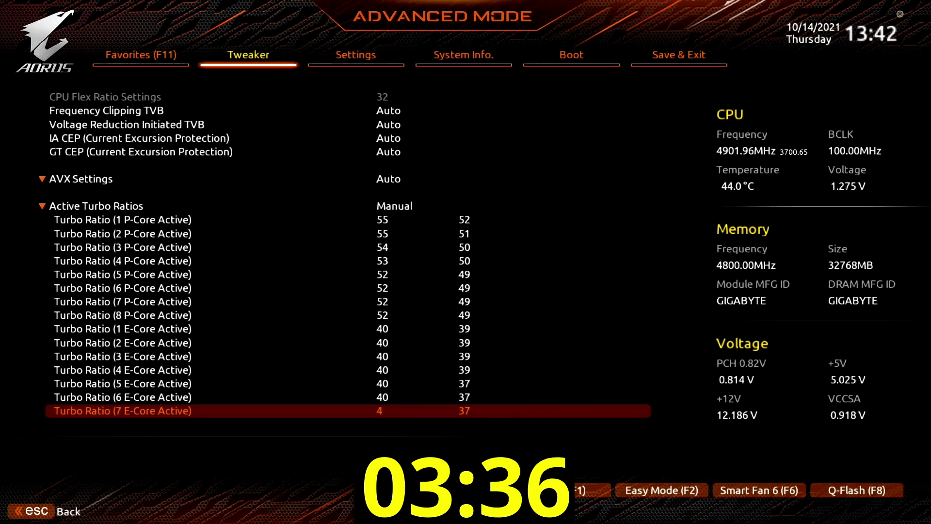
{"action": "type", "text": "0"}
{"action": "key", "text": "Down"}
{"action": "type", "text": "40"}
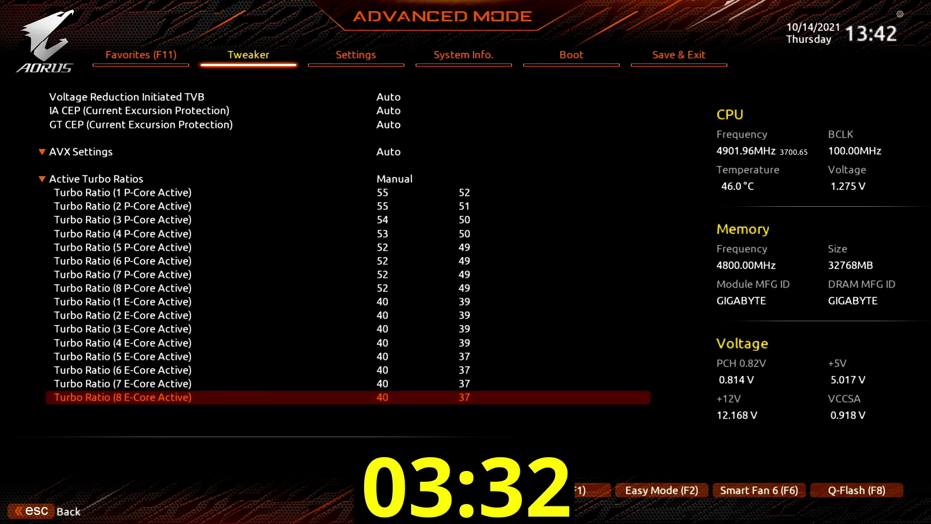
{"action": "key", "text": "Escape"}
{"action": "key", "text": "Down"}
{"action": "key", "text": "Down"}
{"action": "key", "text": "Down"}
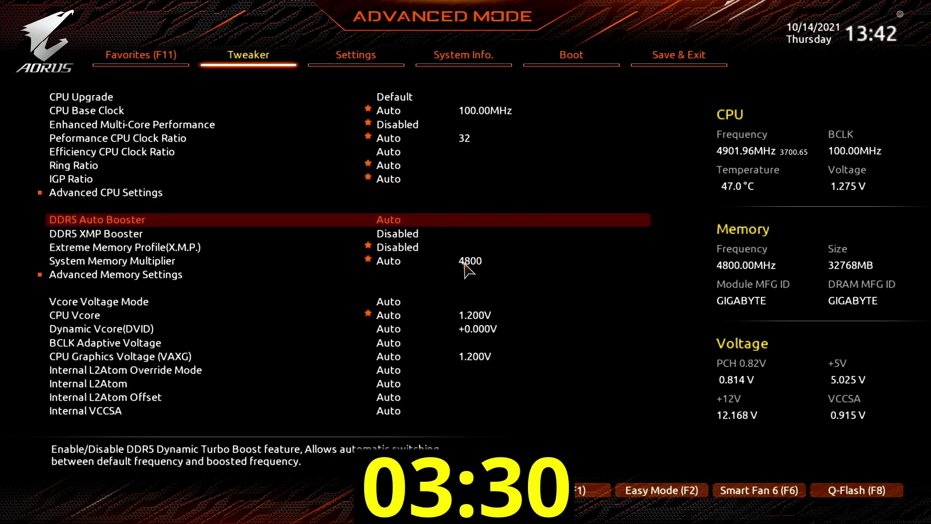
{"action": "key", "text": "Return"}
{"action": "key", "text": "Down"}
{"action": "key", "text": "Down"}
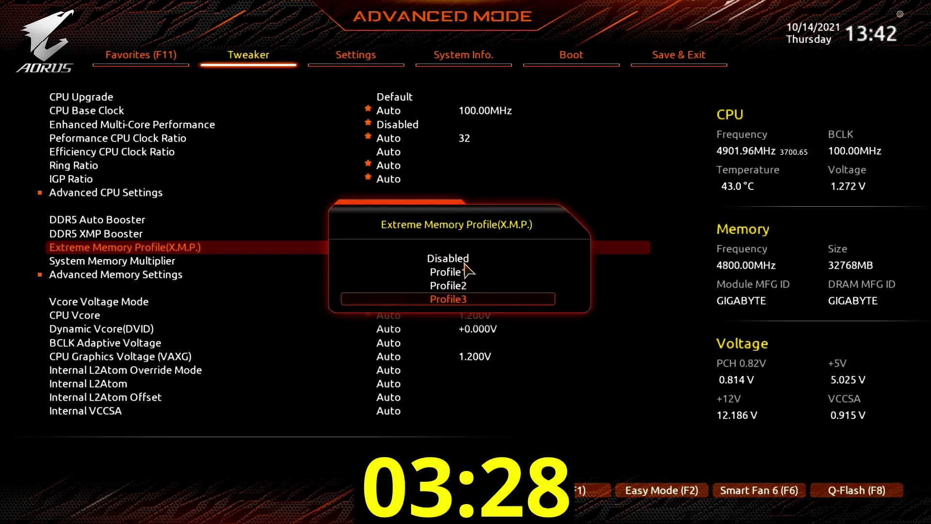
{"action": "key", "text": "Return"}
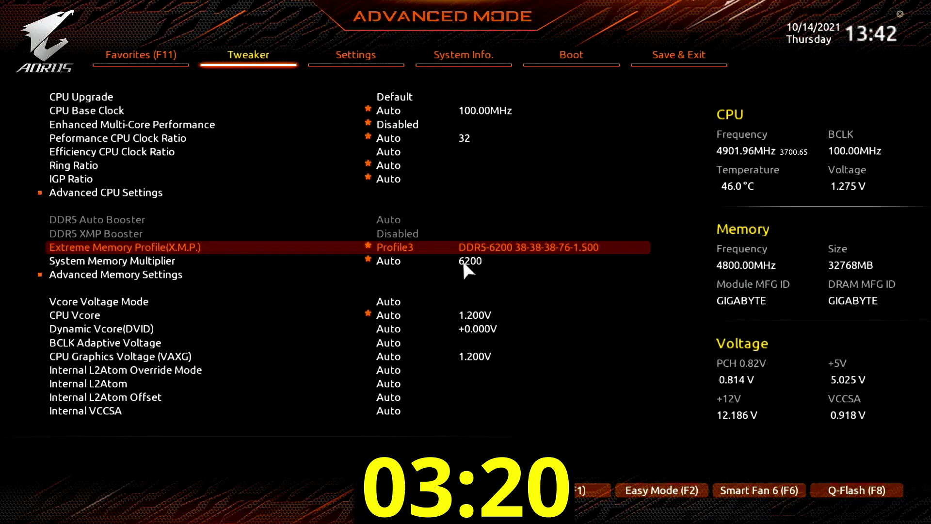
Step: Change Vcore Voltage Mode to Adaptive Vcore
{"action": "key", "text": "Down"}
{"action": "key", "text": "Down"}
{"action": "key", "text": "Down"}
{"action": "key", "text": "Return"}
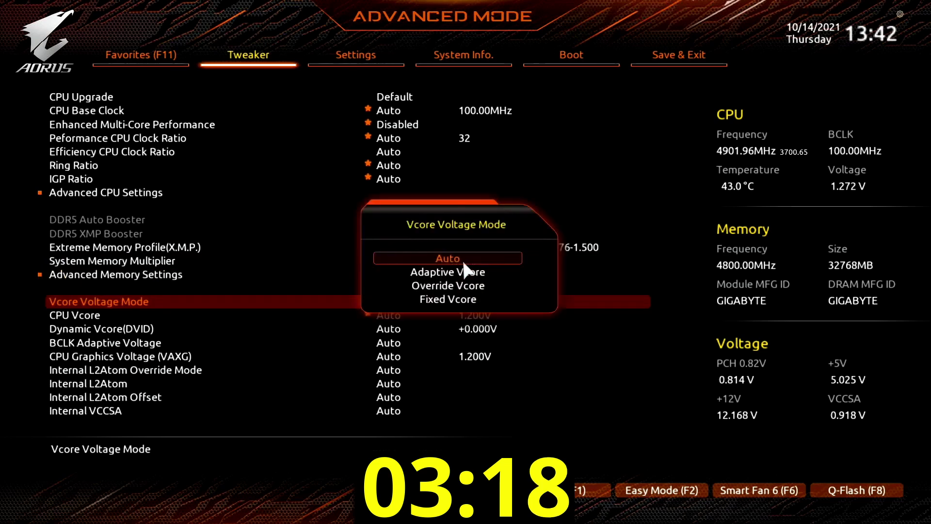
{"action": "key", "text": "Down"}
{"action": "key", "text": "Return"}
Step: Set VF Offset Mode to Selection and enter -0.025V for VF Point 6 Offset
{"action": "key", "text": "Down"}
{"action": "key", "text": "Return"}
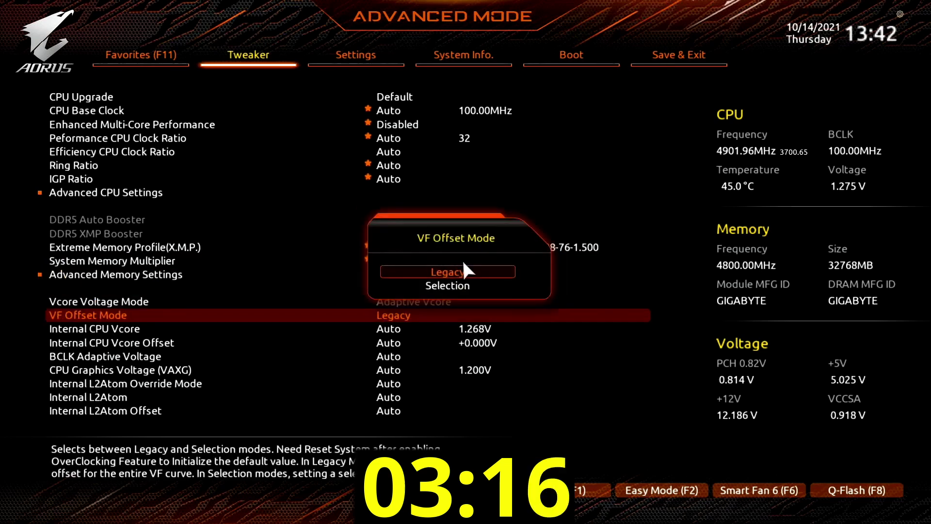
{"action": "key", "text": "Down"}
{"action": "key", "text": "Return"}
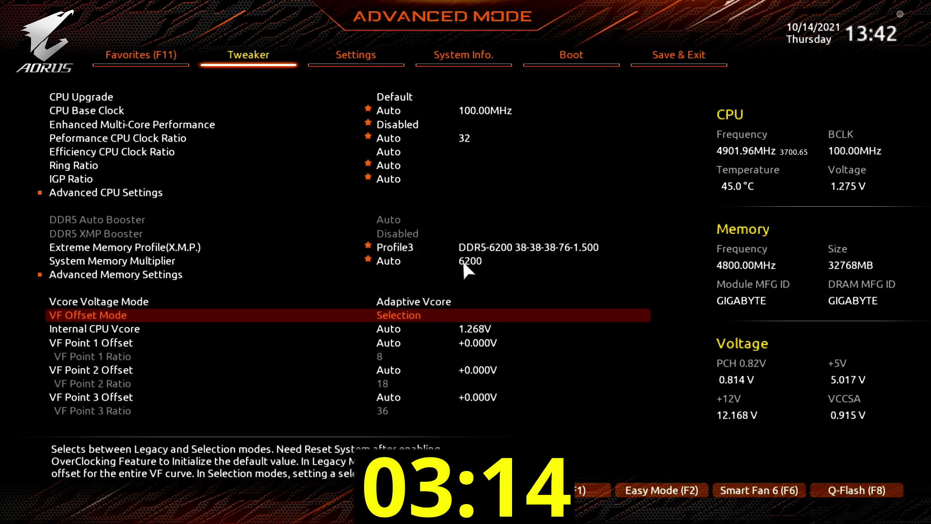
{"action": "key", "text": "Down"}
{"action": "key", "text": "Down"}
{"action": "key", "text": "Down"}
{"action": "key", "text": "Down"}
{"action": "key", "text": "Down"}
{"action": "key", "text": "Down"}
{"action": "key", "text": "Down"}
{"action": "key", "text": "Down"}
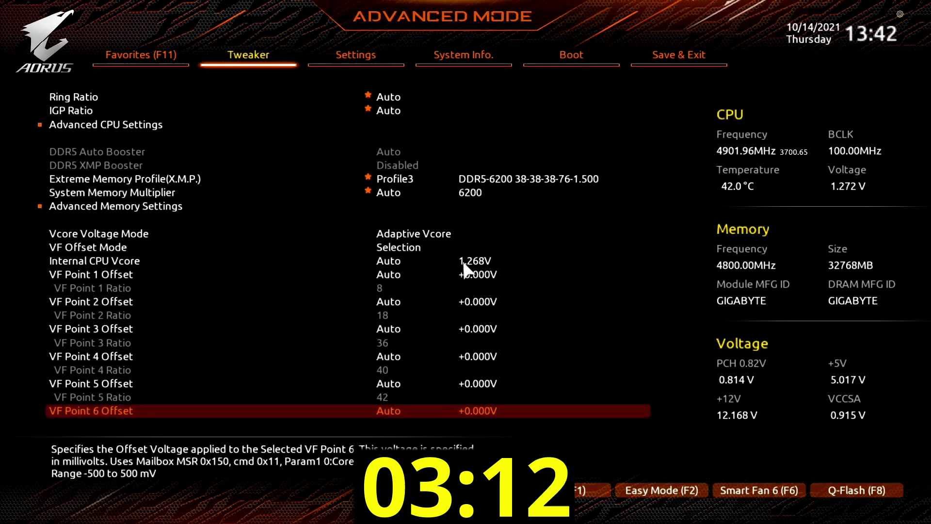
{"action": "key", "text": "Up"}
{"action": "key", "text": "Up"}
{"action": "key", "text": "Down"}
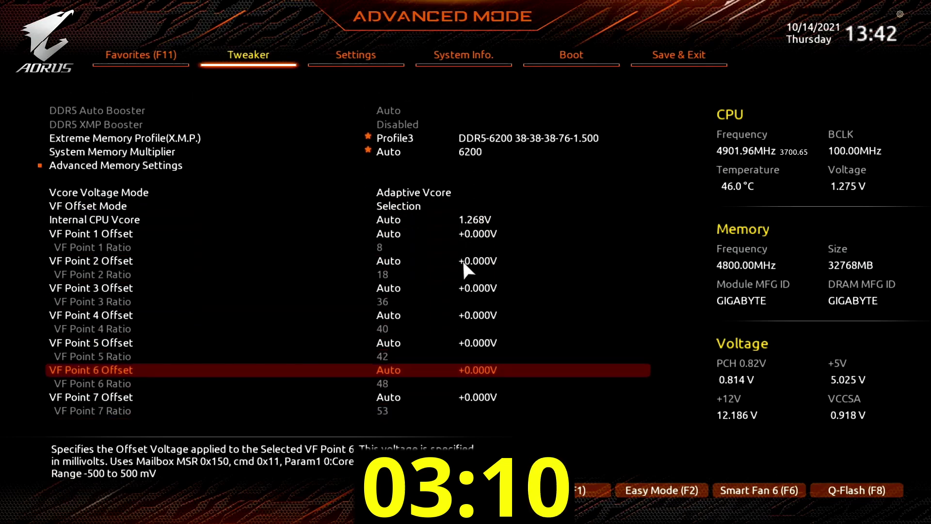
{"action": "key", "text": "minus"}
{"action": "type", "text": ".025"}
{"action": "key", "text": "Return"}
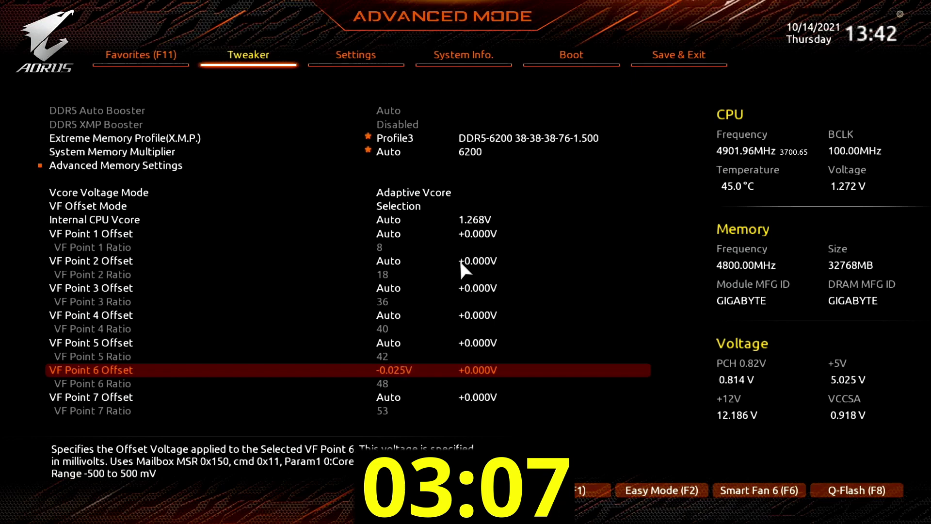
{"action": "key", "text": "Down"}
{"action": "key", "text": "Down"}
{"action": "key", "text": "Down"}
{"action": "key", "text": "Down"}
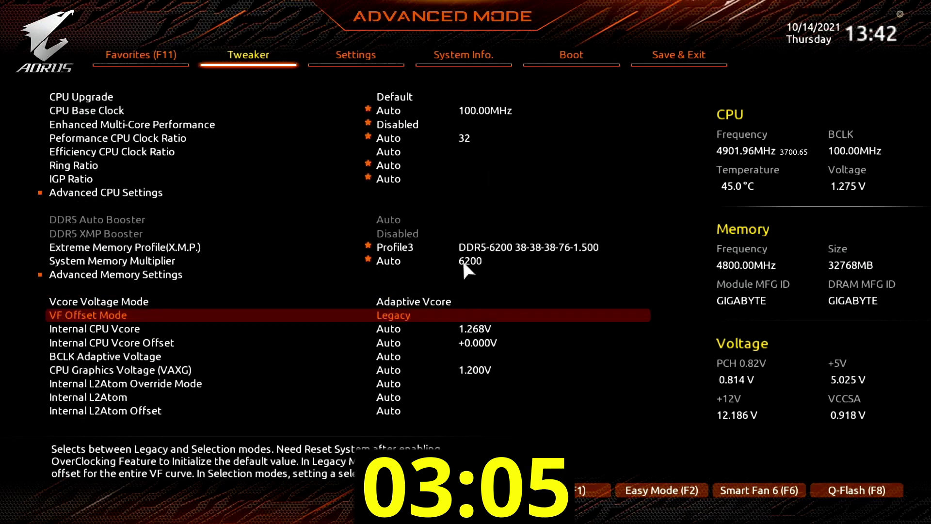
Step: Choose Selection for VF Offset Mode and type -0.025 into the VF point offset
{"action": "key", "text": "Return"}
{"action": "key", "text": "Down"}
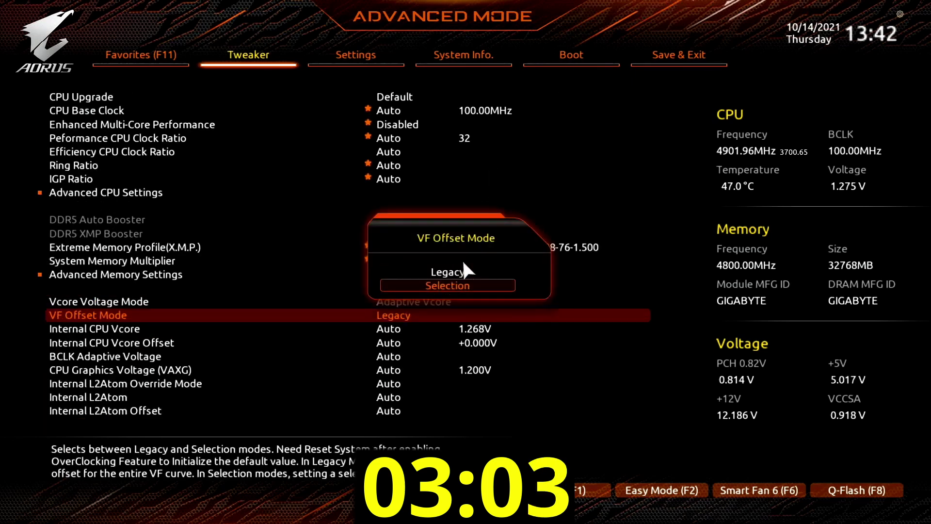
{"action": "key", "text": "Return"}
{"action": "key", "text": "Down"}
{"action": "key", "text": "Down"}
{"action": "key", "text": "Down"}
{"action": "key", "text": "Down"}
{"action": "key", "text": "Down"}
{"action": "key", "text": "Down"}
{"action": "key", "text": "Down"}
{"action": "key", "text": "Down"}
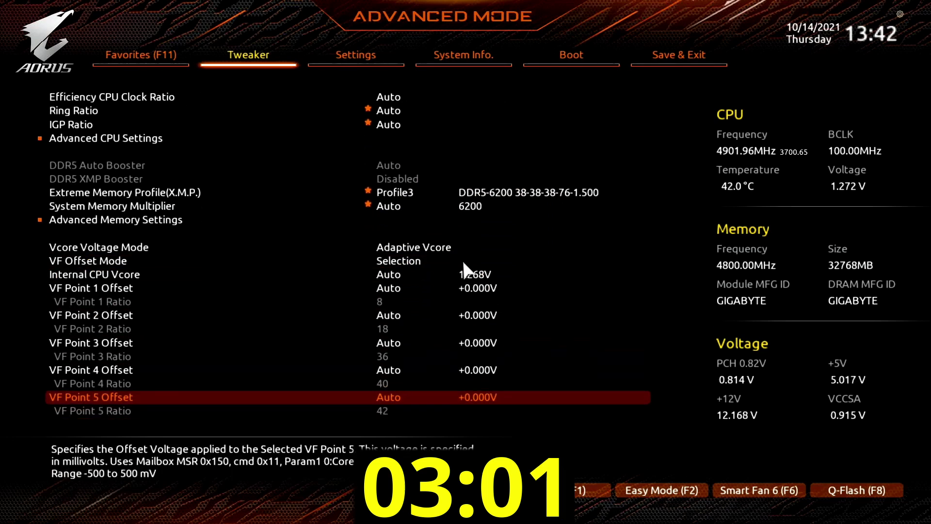
{"action": "key", "text": "Up"}
{"action": "key", "text": "Up"}
{"action": "key", "text": "Down"}
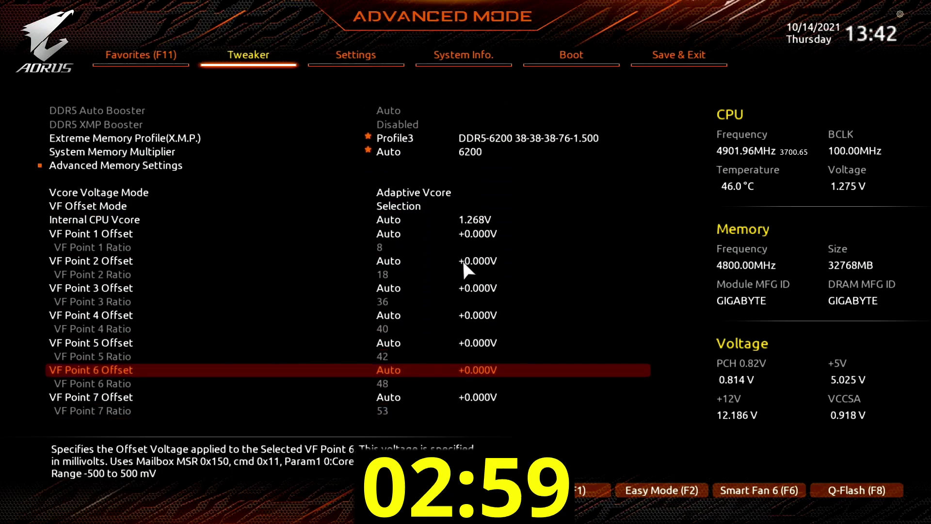
{"action": "type", "text": "-0.025"}
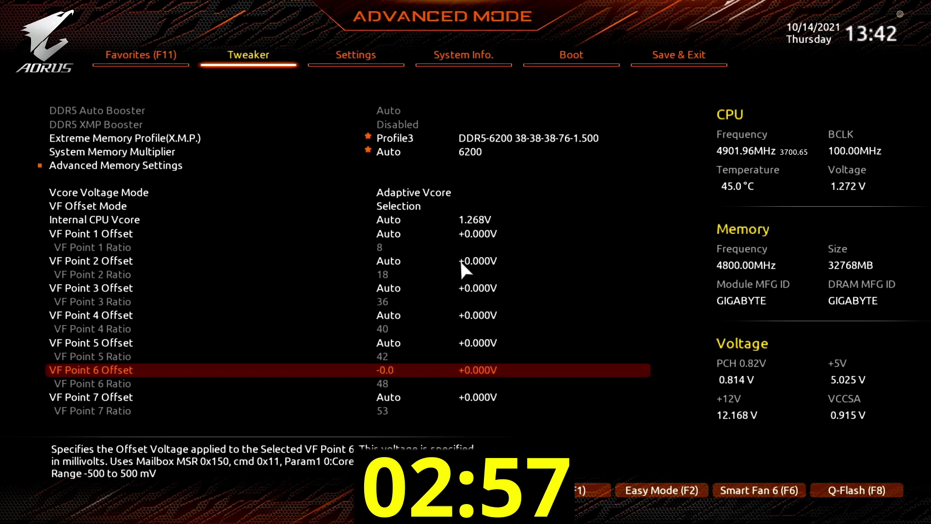
{"action": "key", "text": "Return"}
Step: Return to VF Point 6 Offset and re-enter -0.025V
{"action": "key", "text": "Down"}
{"action": "key", "text": "Down"}
{"action": "key", "text": "Down"}
{"action": "key", "text": "Down"}
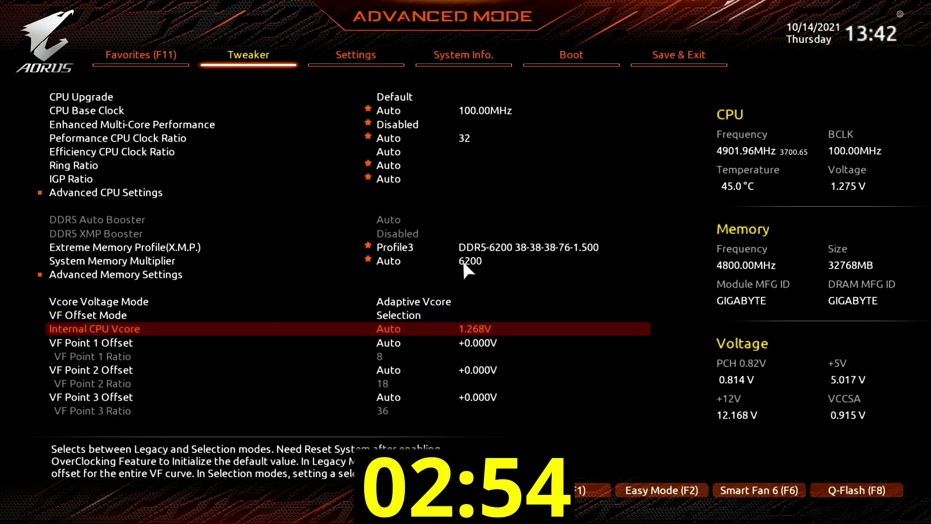
{"action": "key", "text": "Down"}
{"action": "key", "text": "Down"}
{"action": "key", "text": "Down"}
{"action": "key", "text": "Down"}
{"action": "key", "text": "Down"}
{"action": "key", "text": "Down"}
{"action": "key", "text": "Down"}
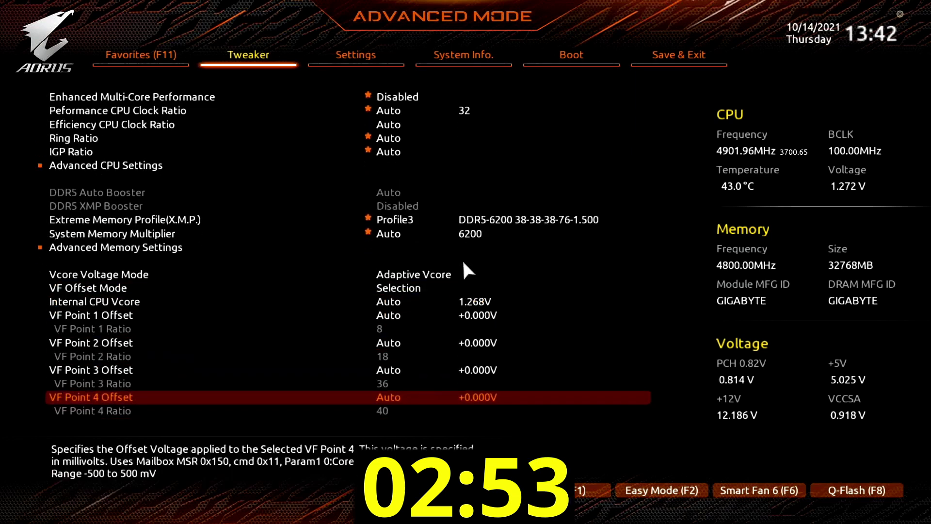
{"action": "key", "text": "Down"}
{"action": "key", "text": "Up"}
{"action": "key", "text": "Up"}
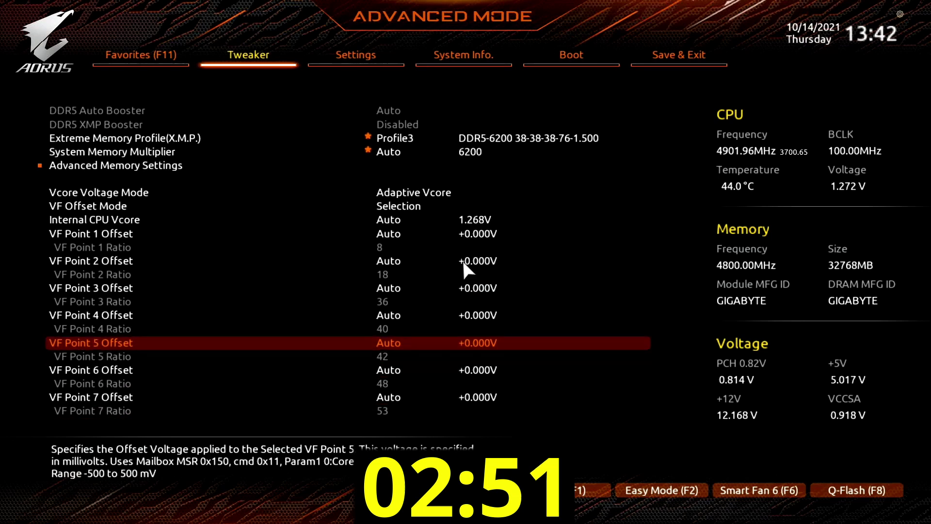
{"action": "key", "text": "Down"}
{"action": "type", "text": "-0."}
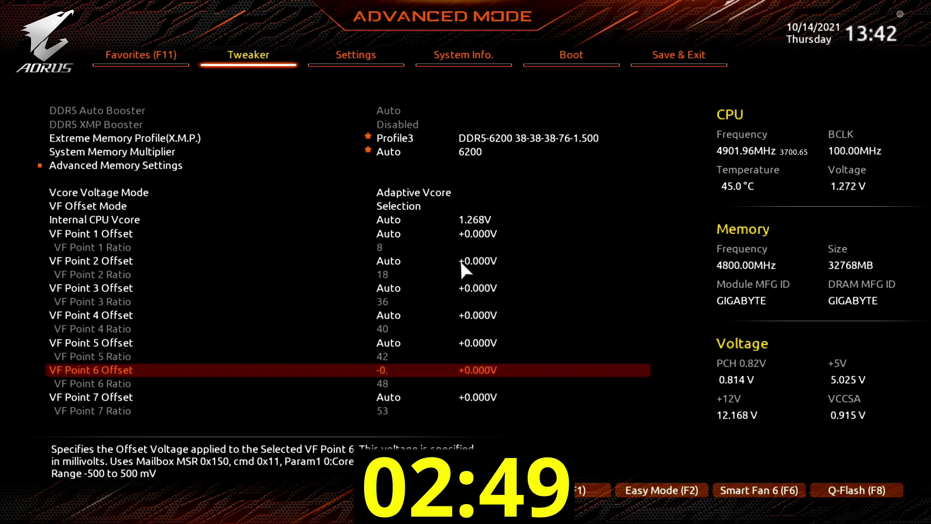
{"action": "type", "text": "025"}
{"action": "key", "text": "Return"}
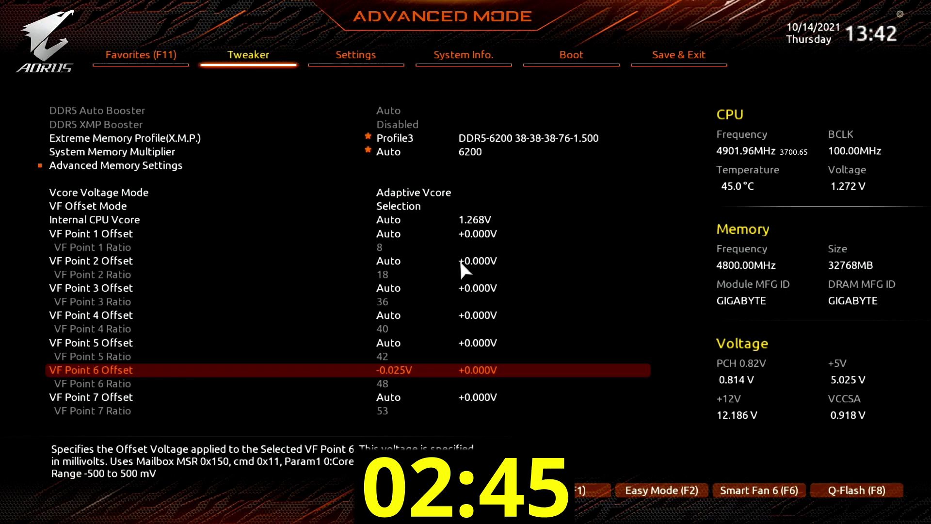
Step: Set VF Point 11 Offset to +0.075V, then save the configuration and exit setup
{"action": "key", "text": "Down"}
{"action": "key", "text": "Down"}
{"action": "key", "text": "Down"}
{"action": "key", "text": "Down"}
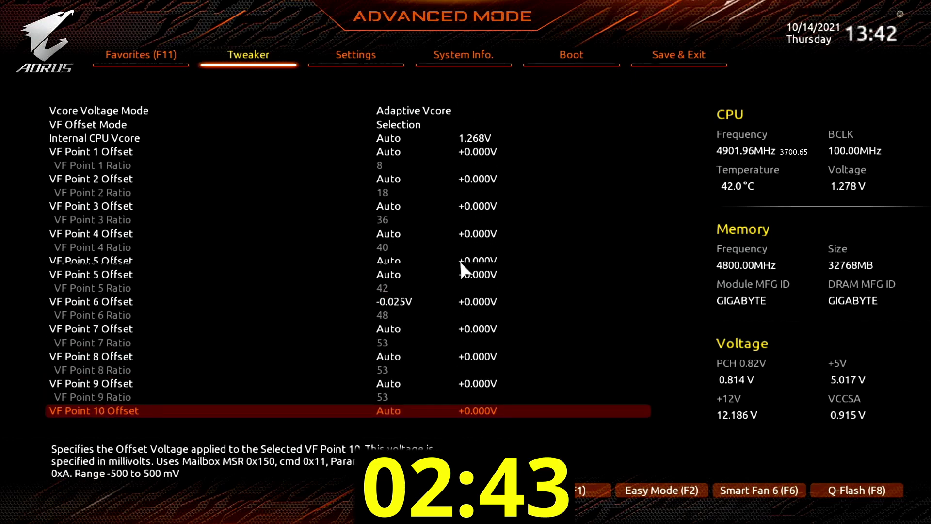
{"action": "key", "text": "Down"}
{"action": "key", "text": "Down"}
{"action": "key", "text": "Up"}
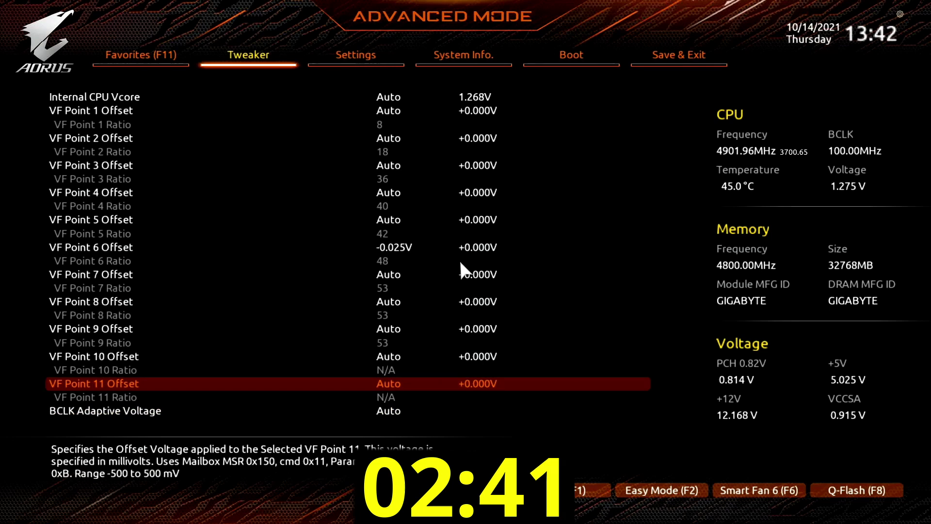
{"action": "type", "text": "+0"}
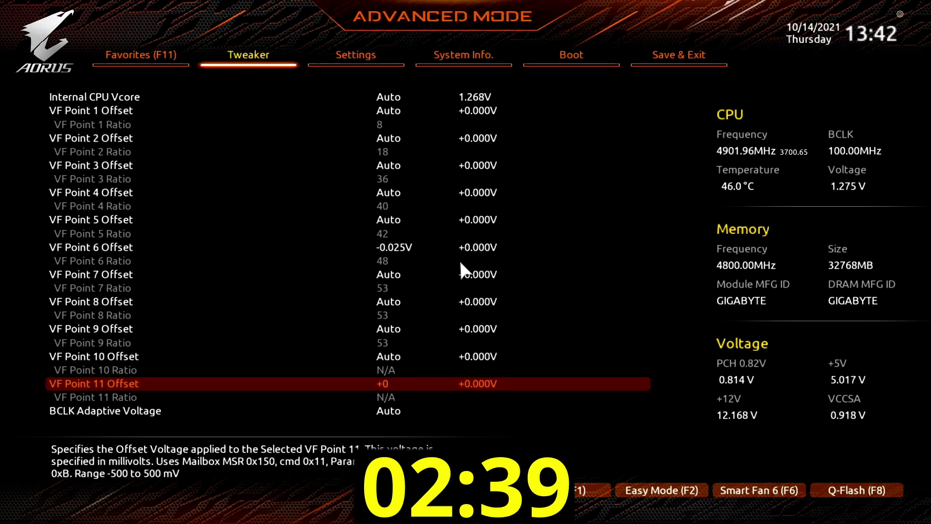
{"action": "type", "text": ".075"}
{"action": "key", "text": "Return"}
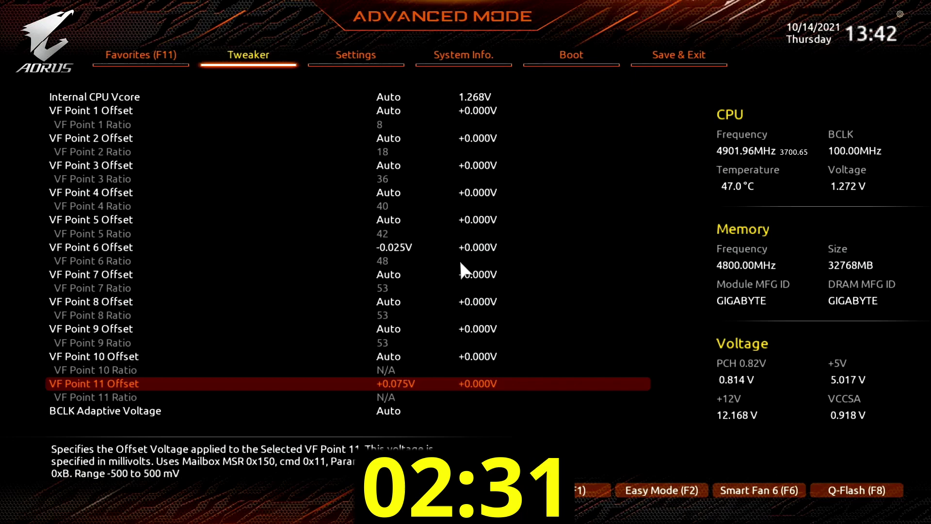
{"action": "key", "text": "F10"}
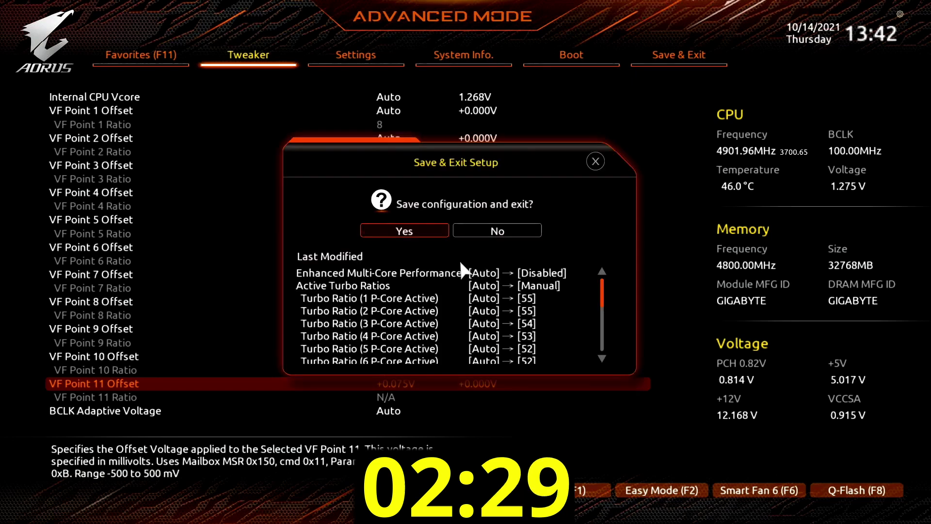
{"action": "key", "text": "Return"}
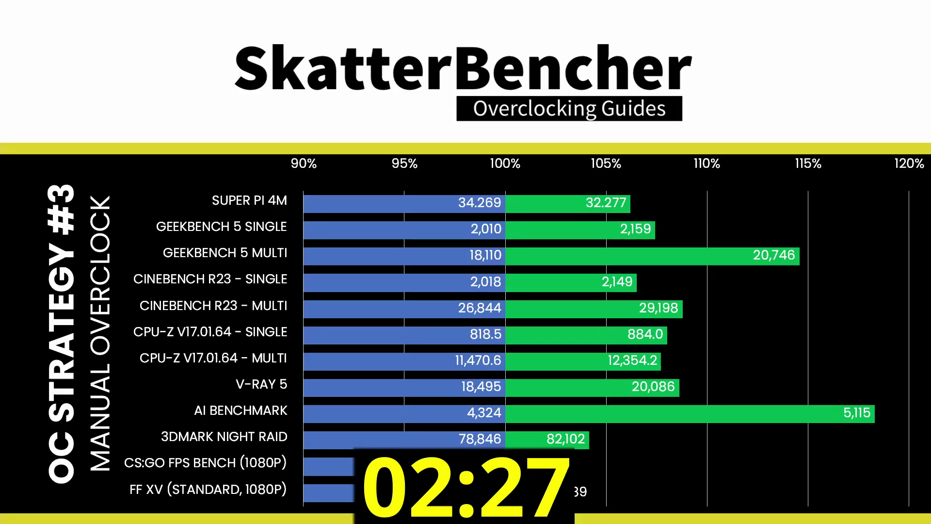